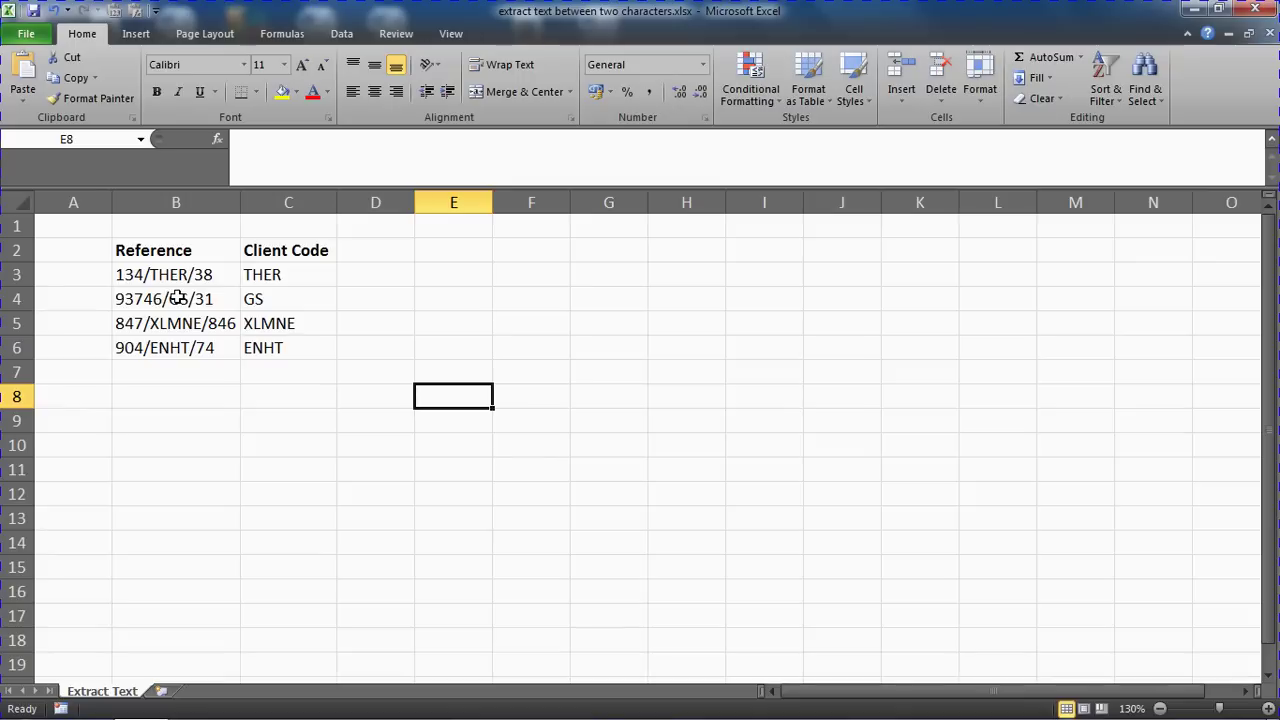
Step: Begin a formula in D3 with LEFT around MID on B3, using find("/",B3) to locate the first slash
left_click(389, 280)
type("=left(")
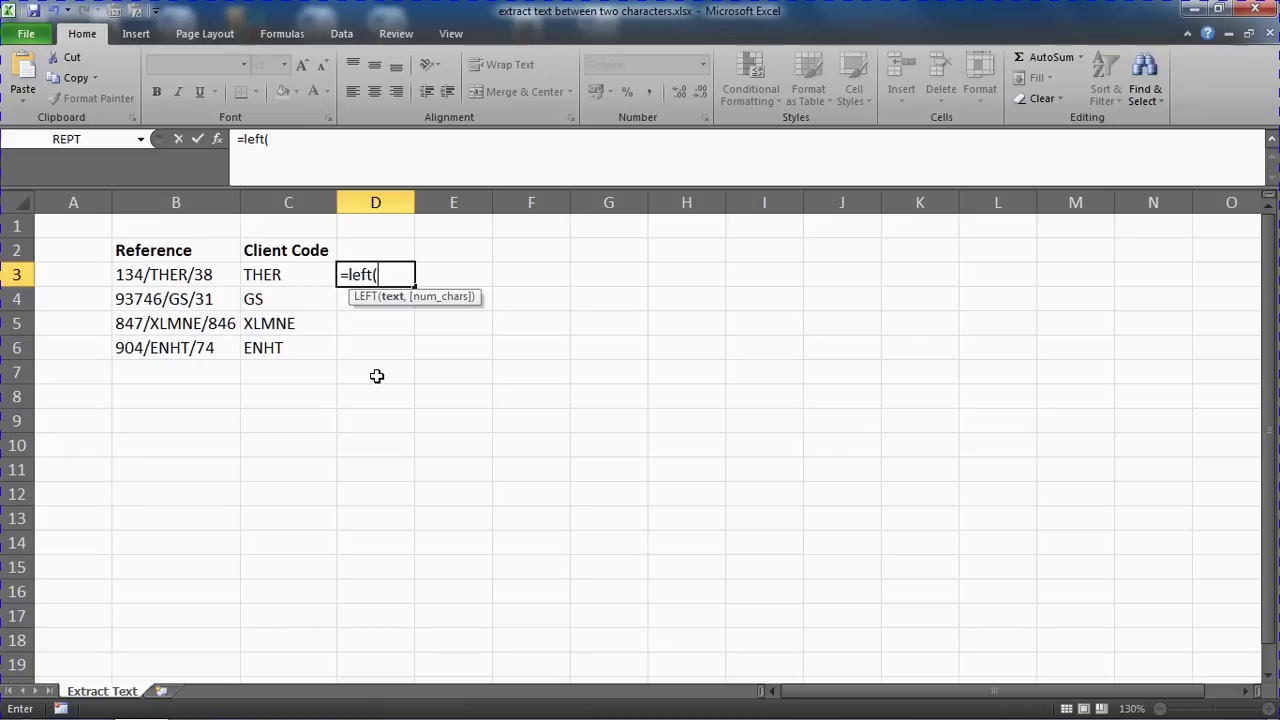
type("mid(")
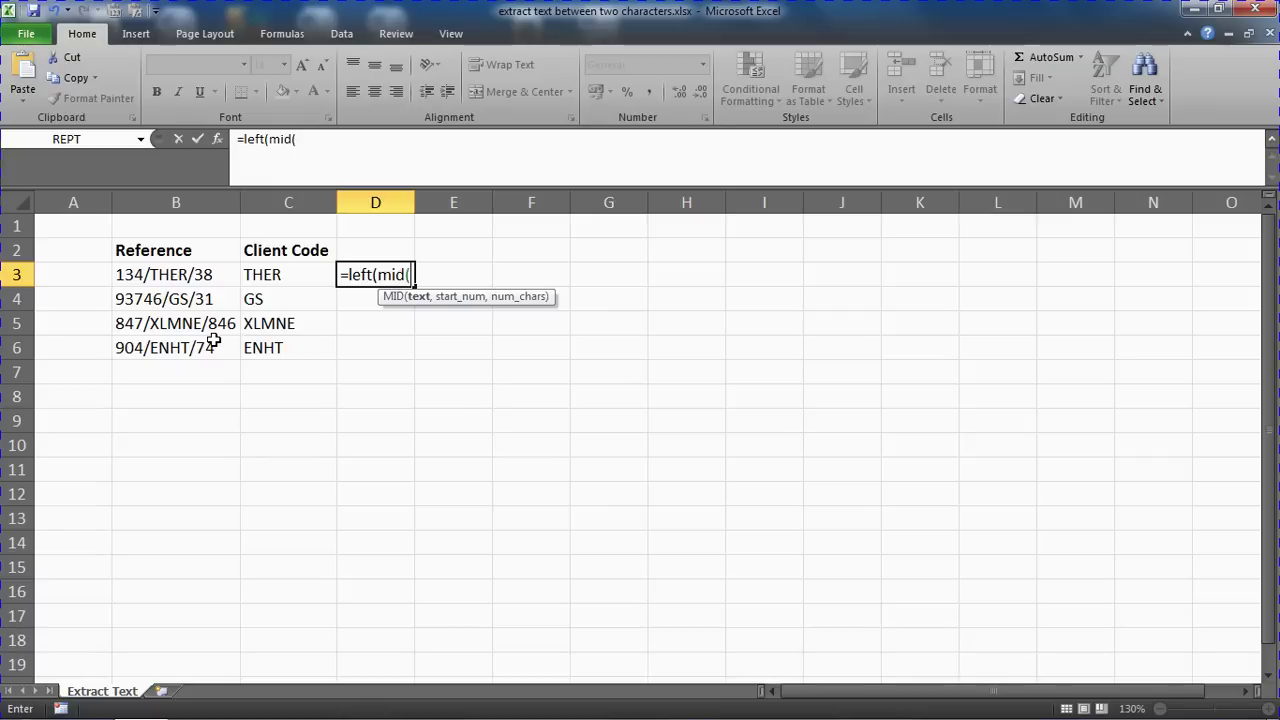
left_click(190, 276)
type(",find(")
type("\"/\"")
type(",")
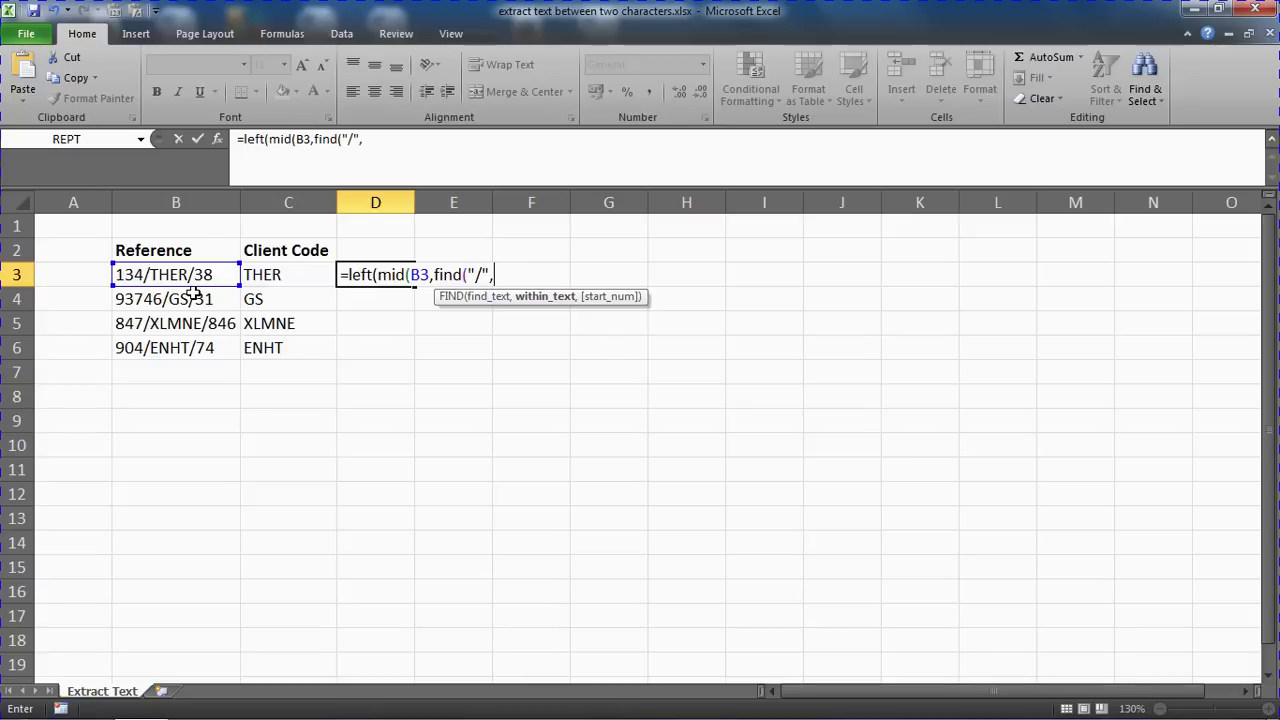
type("B3,")
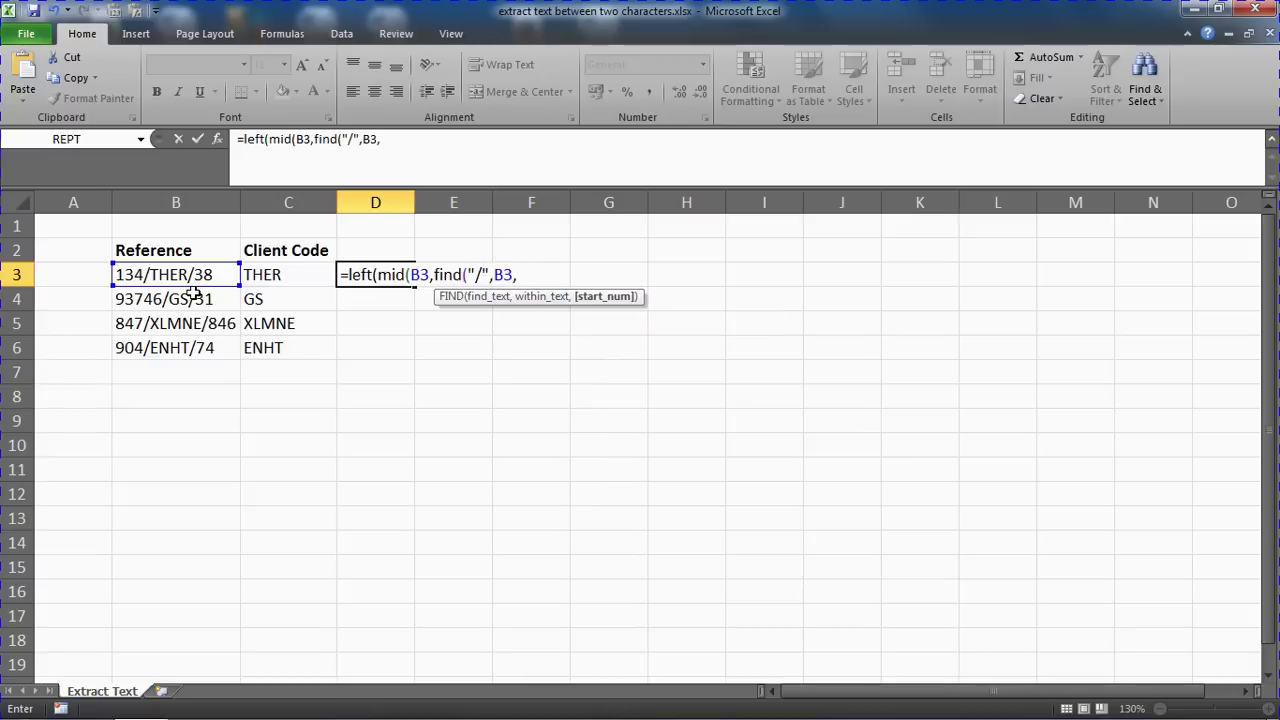
key("BackSpace")
type(")")
Step: Offset MID's start position by +1 and use len(B3) as its character count, completing LEFT's text argument
type(",")
type("len(B£)")
key("BackSpace")
key("BackSpace")
type("3)")
type(")")
type(",")
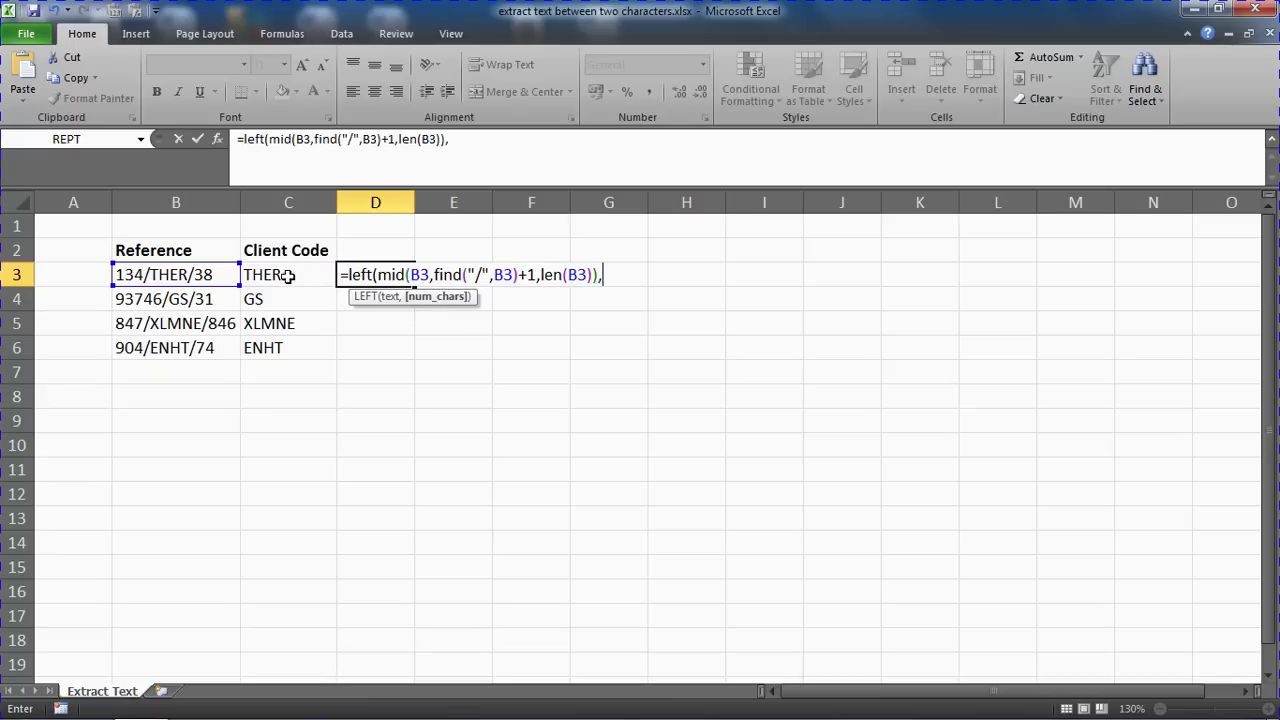
Step: Build LEFT's character count with FIND for "/", reusing a copy of the mid(B3,find("/",B3)+1,len(B3)) expression as the text searched
type("4")
key("BackSpace")
type("find(\"/\"")
type(",")
left_click(382, 274)
left_click_drag(382, 274, 599, 276)
key("ctrl+c")
left_click(665, 275)
key("ctrl+v")
Step: Close the second FIND, subtract 1 from its result, and complete and enter the D3 formula
type(")-1")
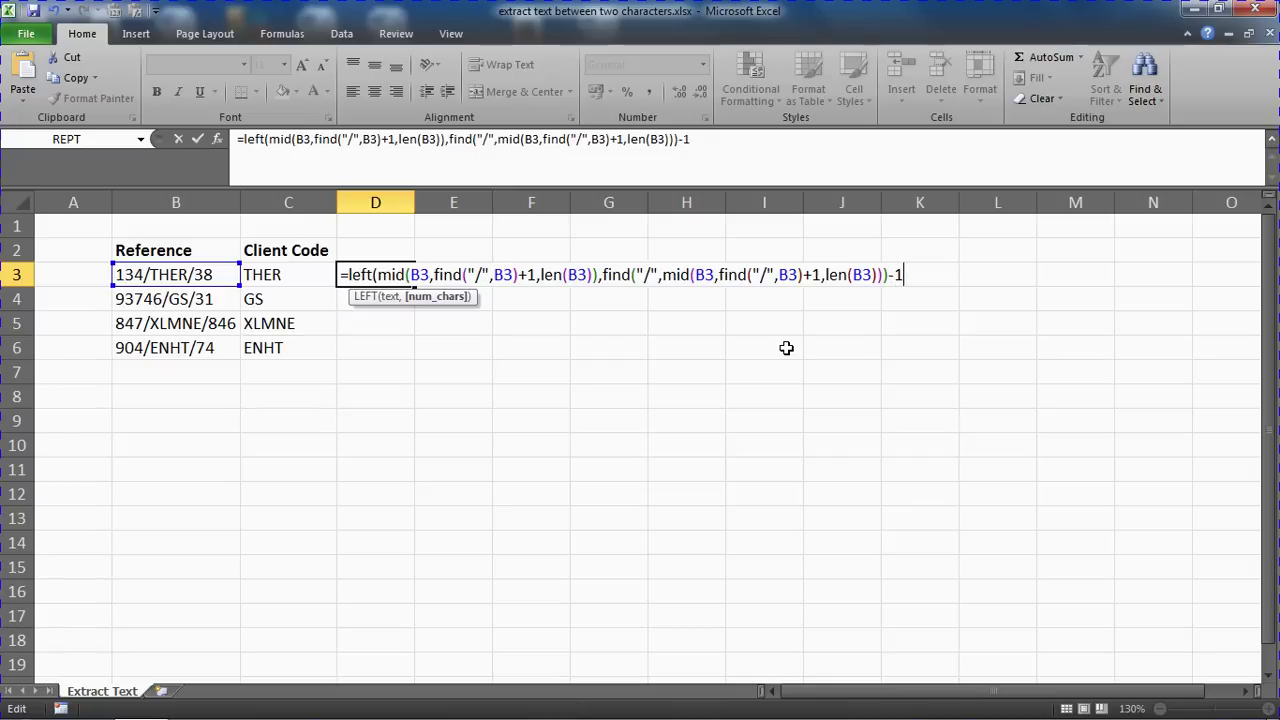
type(")")
key("Return")
Step: Fill the D3 formula down through D6, and open D3's formula for review
left_click(385, 276)
left_click_drag(415, 287, 417, 366)
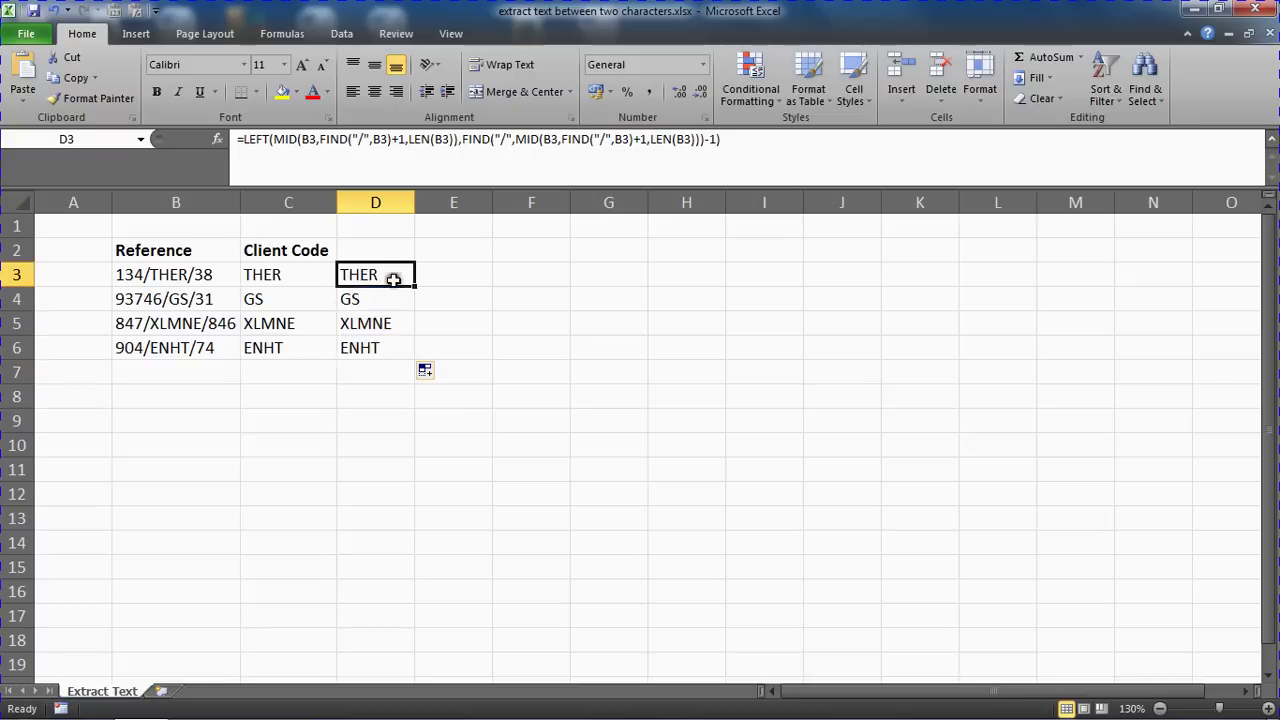
double_click(392, 277)
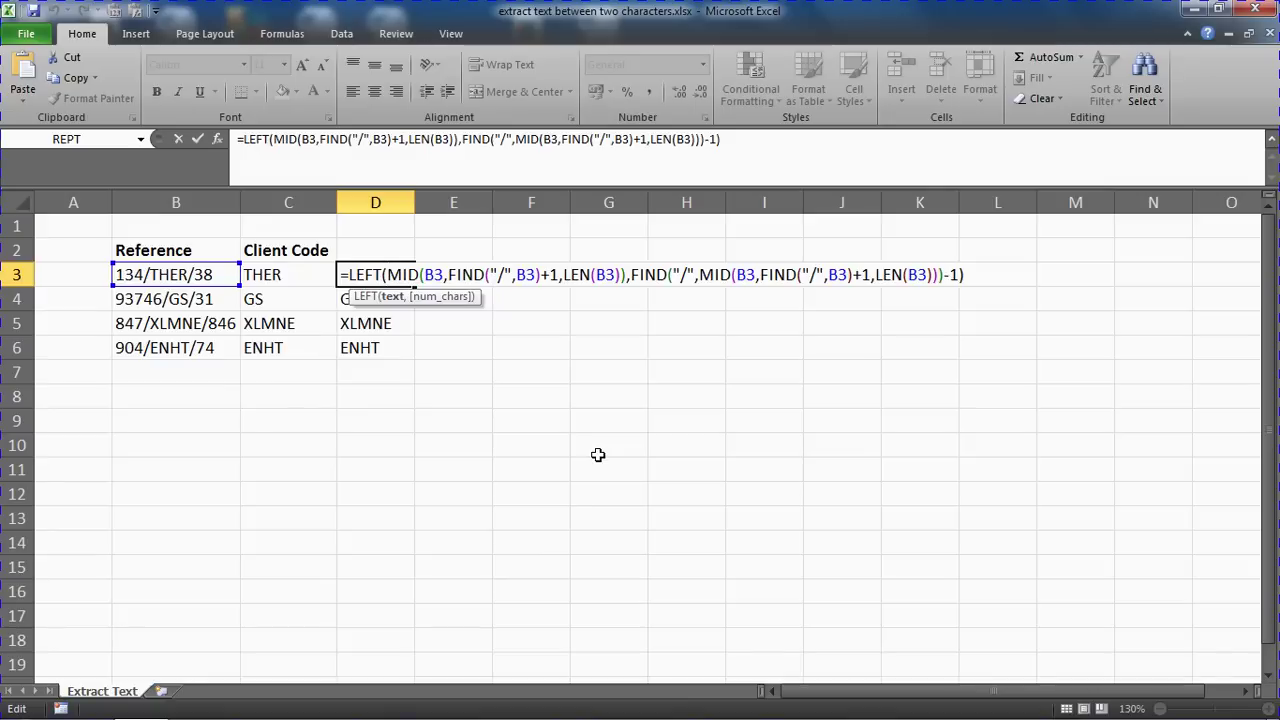